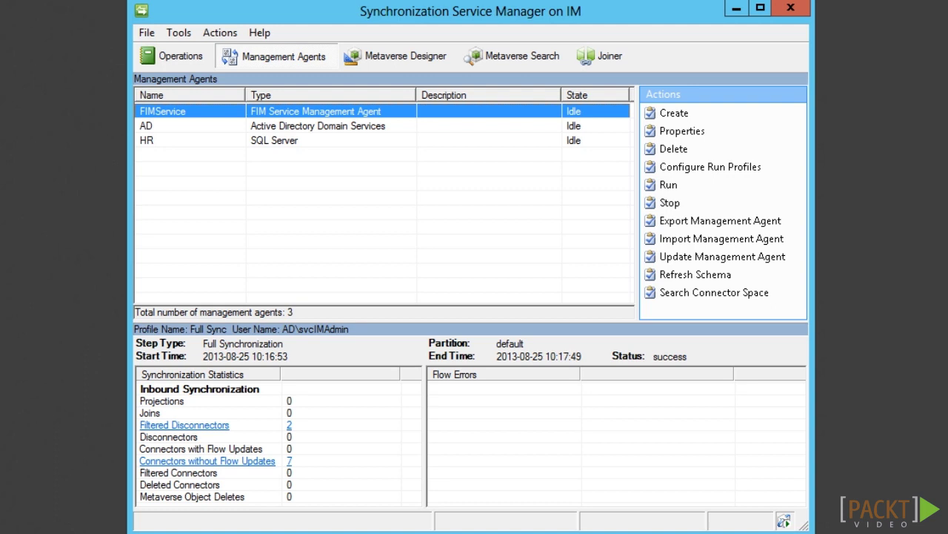
Try a deletion rule for the person object type that deletes the metaverse object when its HR connector is disconnected, and discard it
click(408, 60)
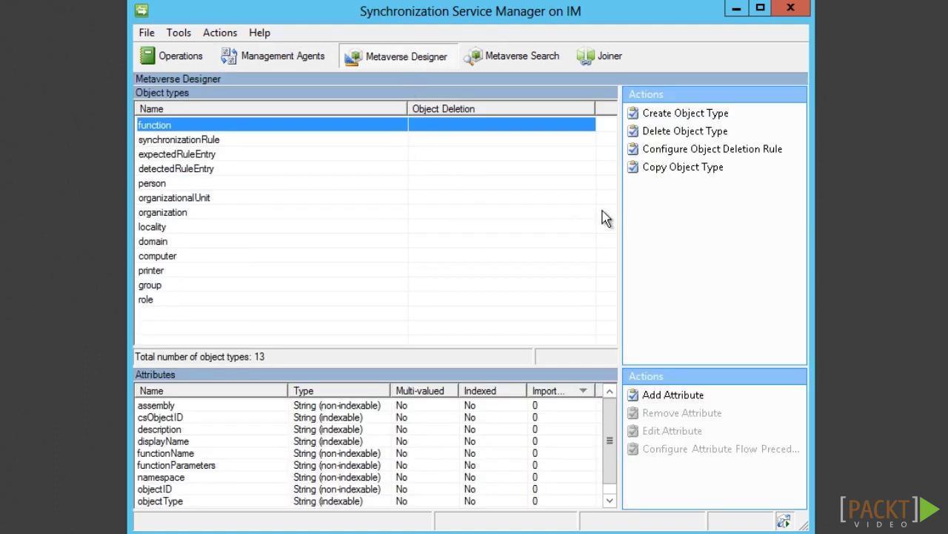
click(255, 185)
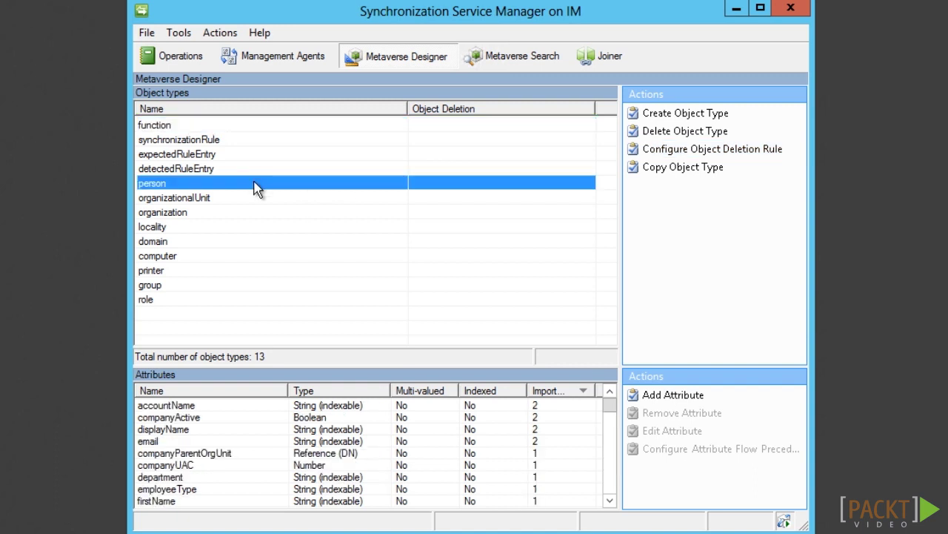
click(750, 151)
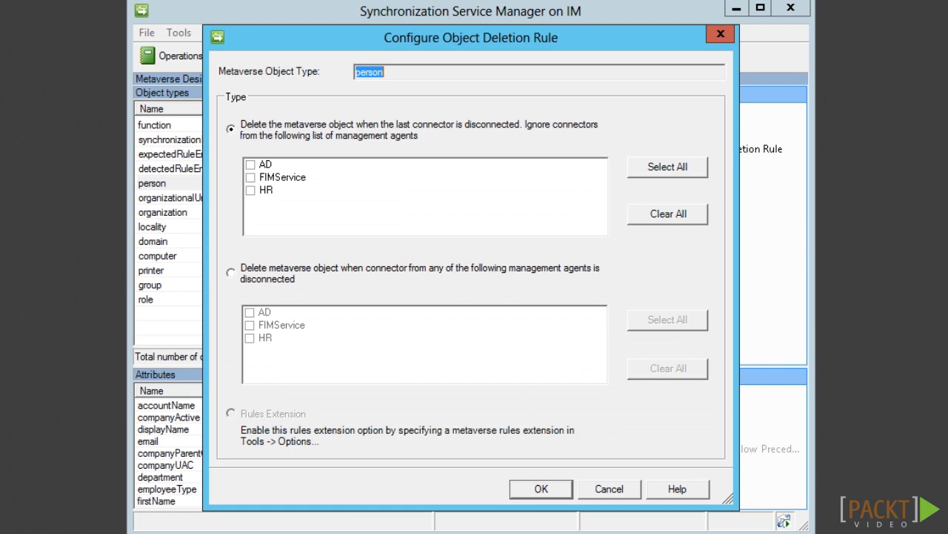
click(231, 274)
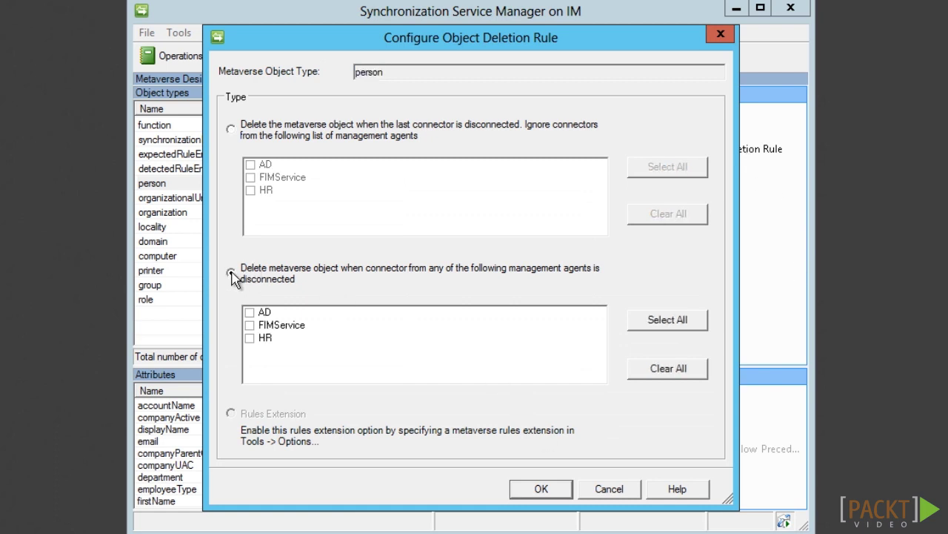
click(249, 339)
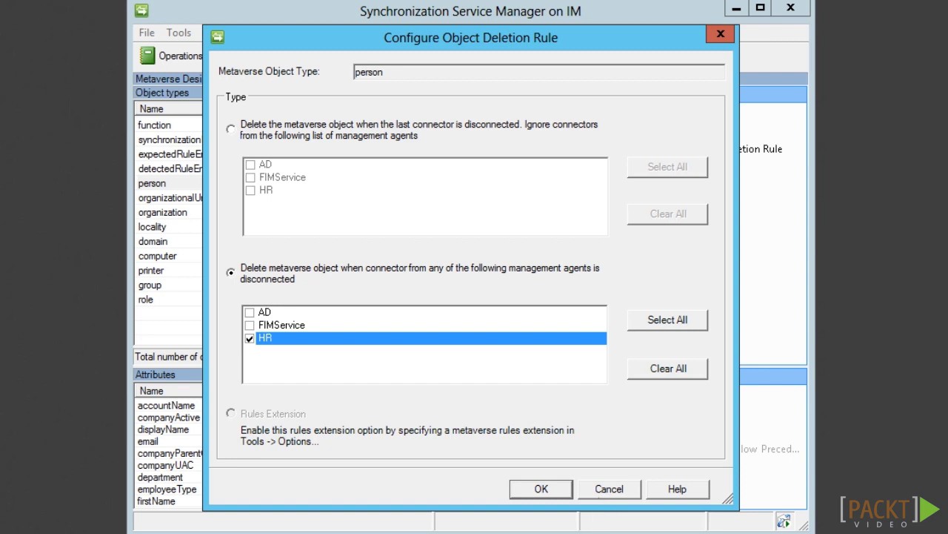
click(232, 130)
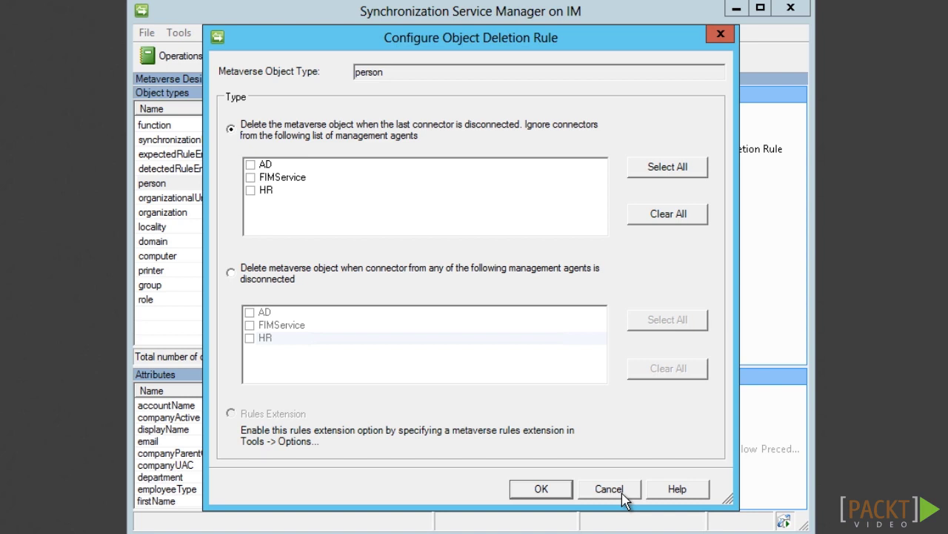
click(621, 493)
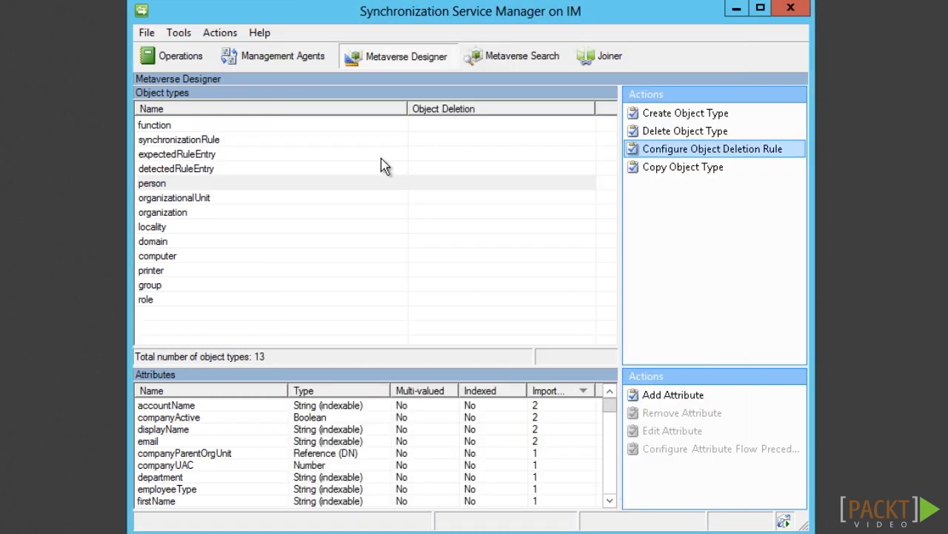
Try setting the FIMService management agent's deprovisioning to stage a delete on the object for the next export run, and discard it
click(279, 54)
double_click(219, 110)
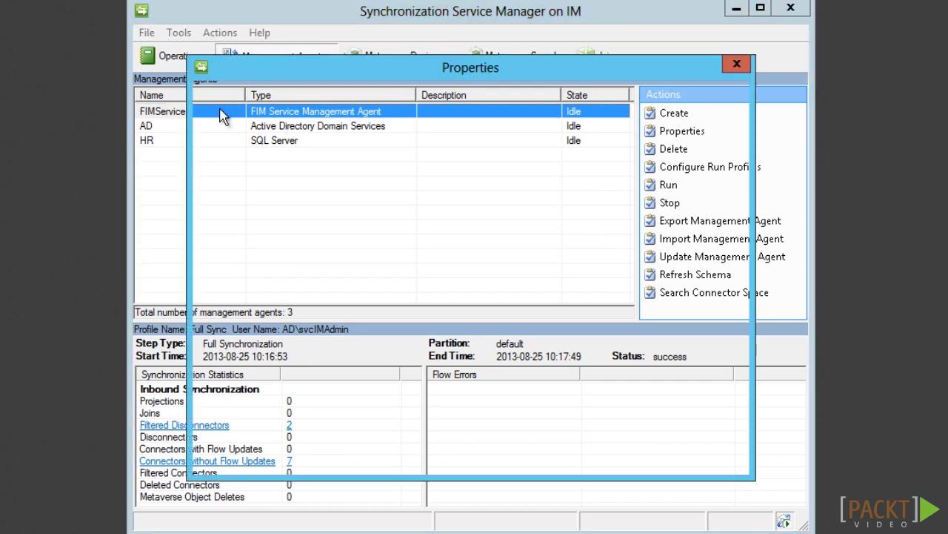
click(286, 222)
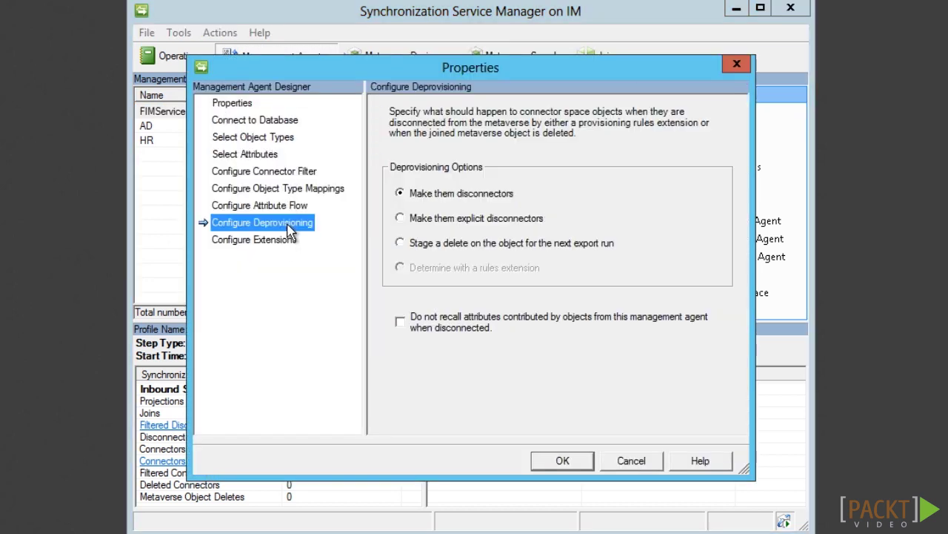
click(401, 243)
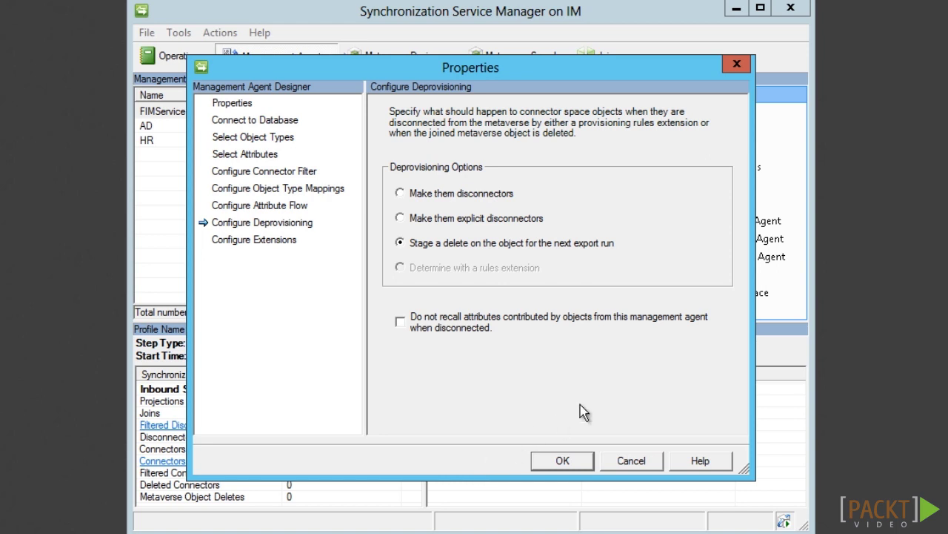
click(649, 465)
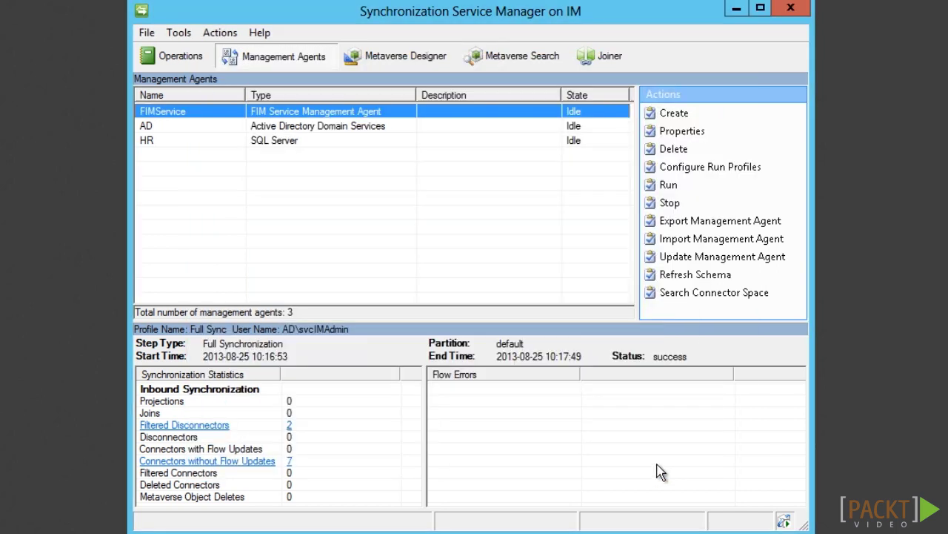
Set the AD management agent's deprovisioning option to be determined with a rules extension
click(225, 128)
double_click(227, 134)
click(300, 257)
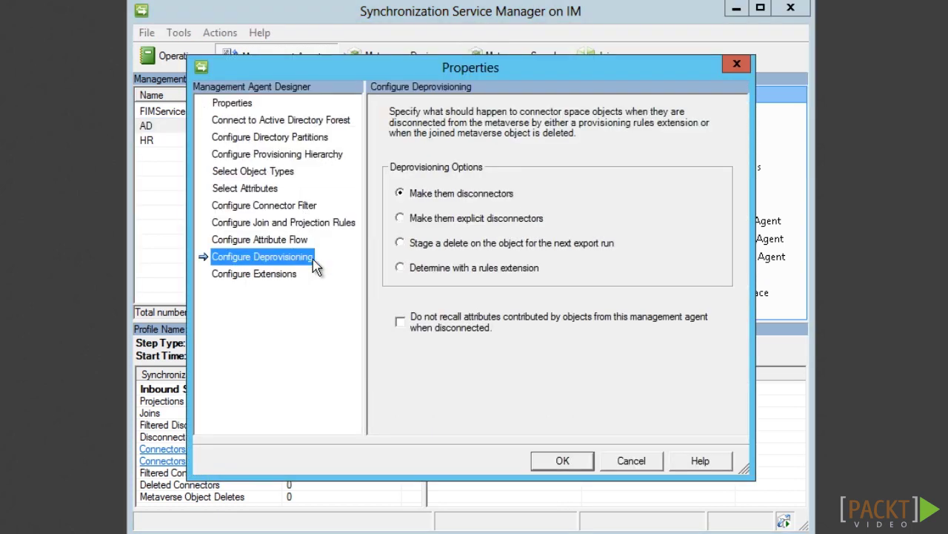
click(401, 271)
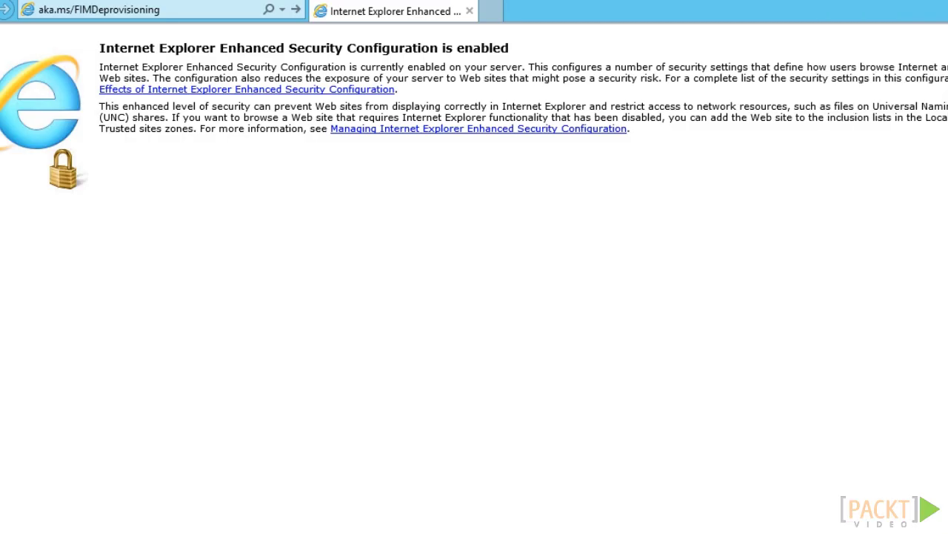
Open aka.ms/FIMDeprovisioning in Internet Explorer and examine the article's contents list, including the MA Deprovision Sub code example
click(197, 13)
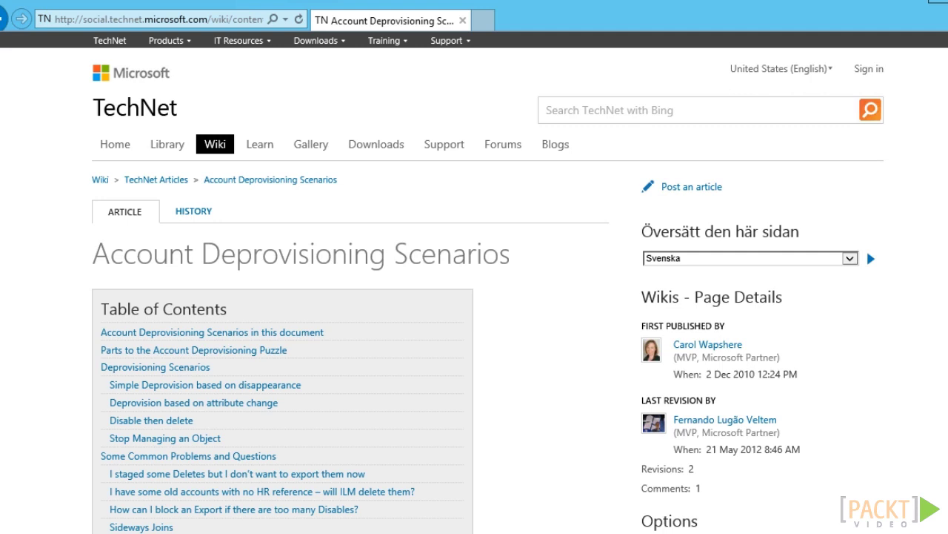
scroll(474, 296, down, 3)
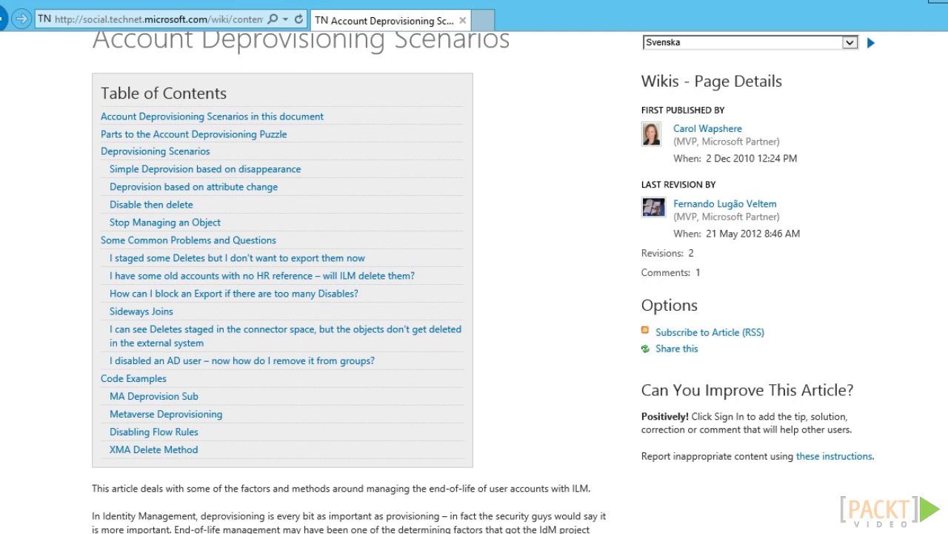
click(180, 400)
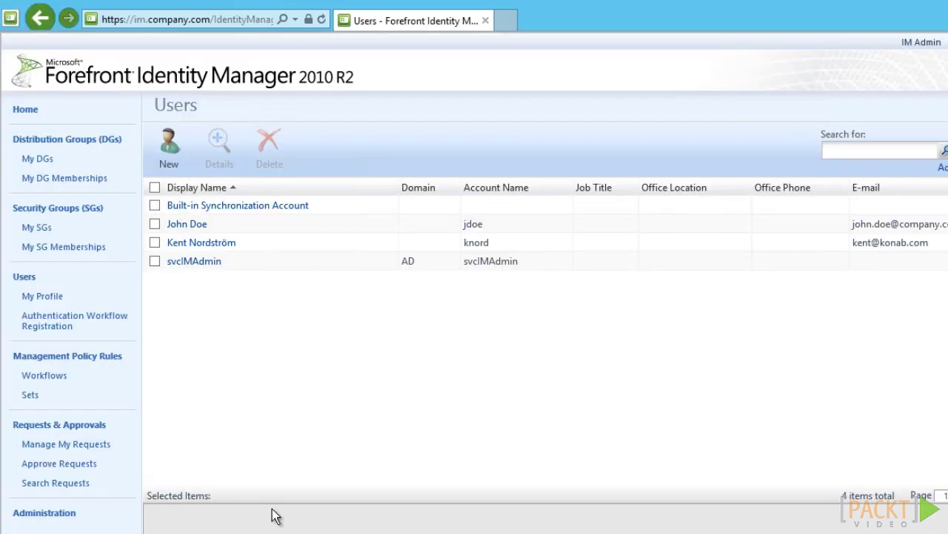
In the Forefront Identity Manager portal, start a new synchronization rule named "AD: Deprovision User" with outbound data flow
click(64, 514)
click(282, 272)
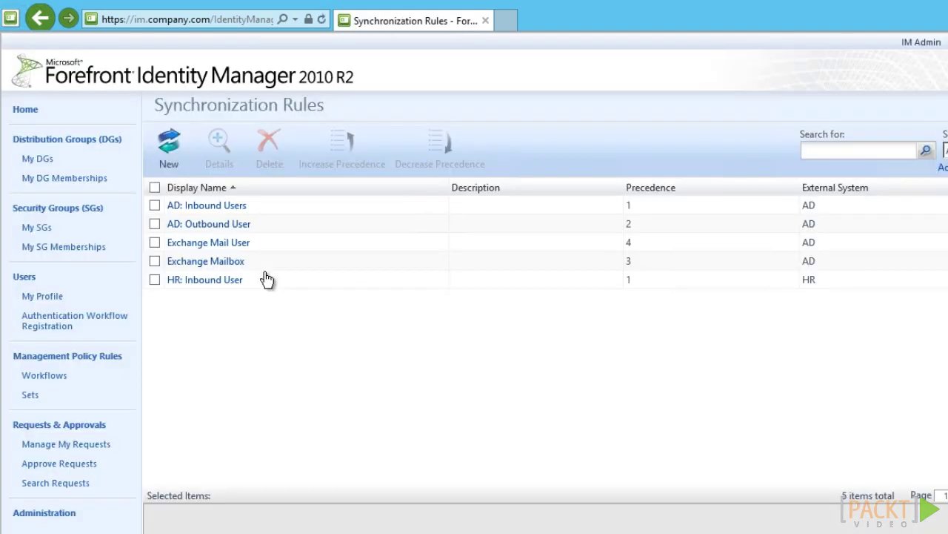
click(169, 152)
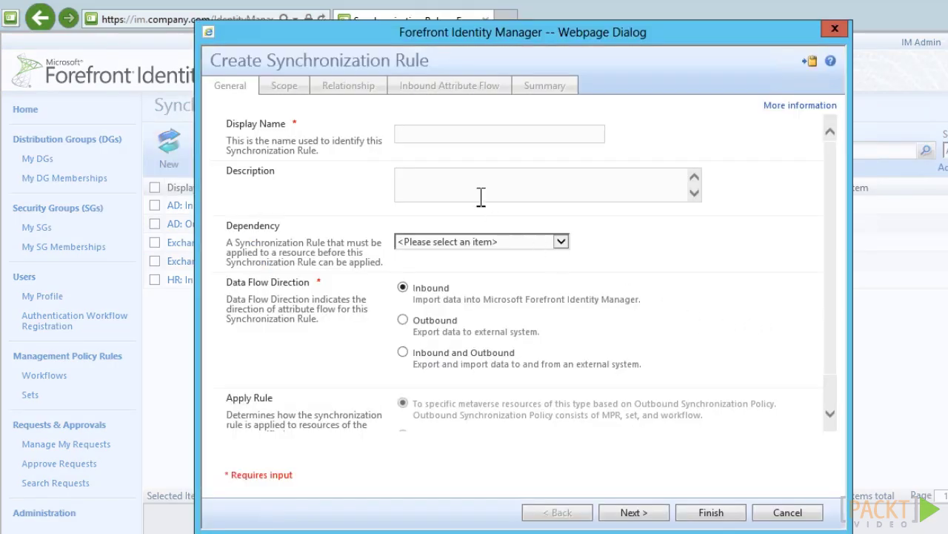
click(441, 135)
text(AD)
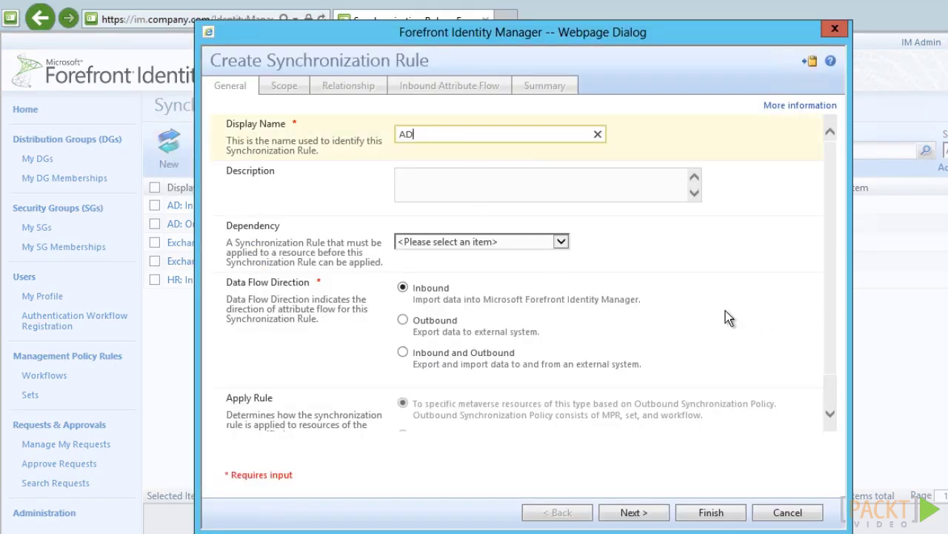
text(: Deprovision Us)
text(ers)
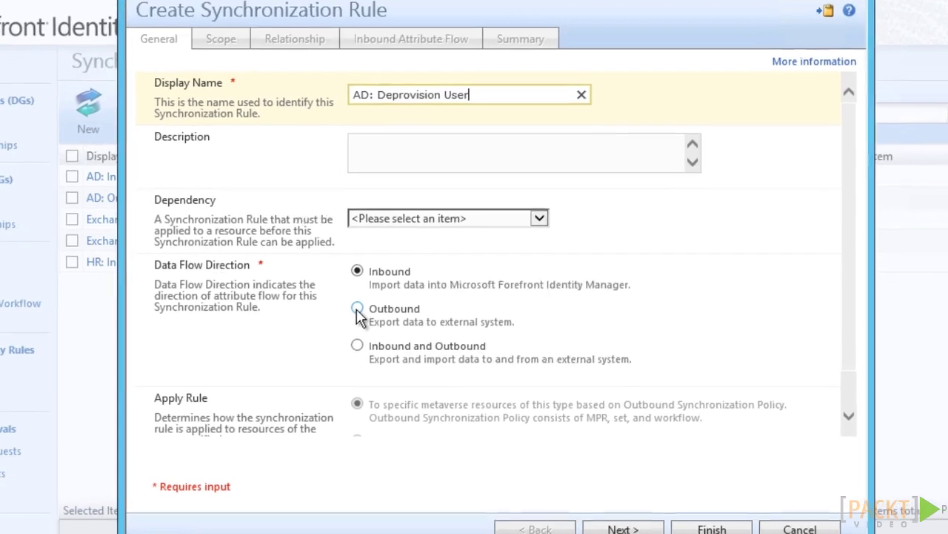
click(357, 310)
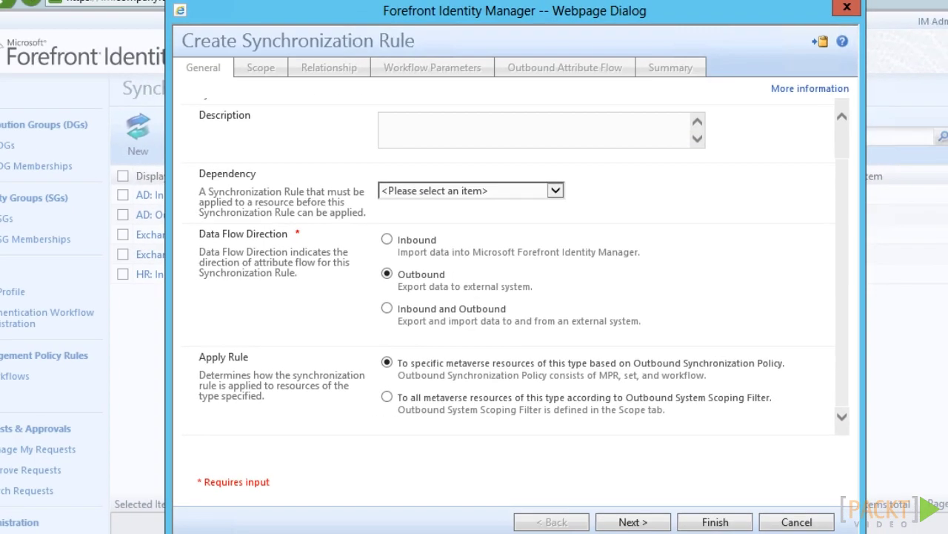
Try enabling disconnection of the FIM resource from the external system resource when the rule is removed, and cancel the new rule
click(666, 524)
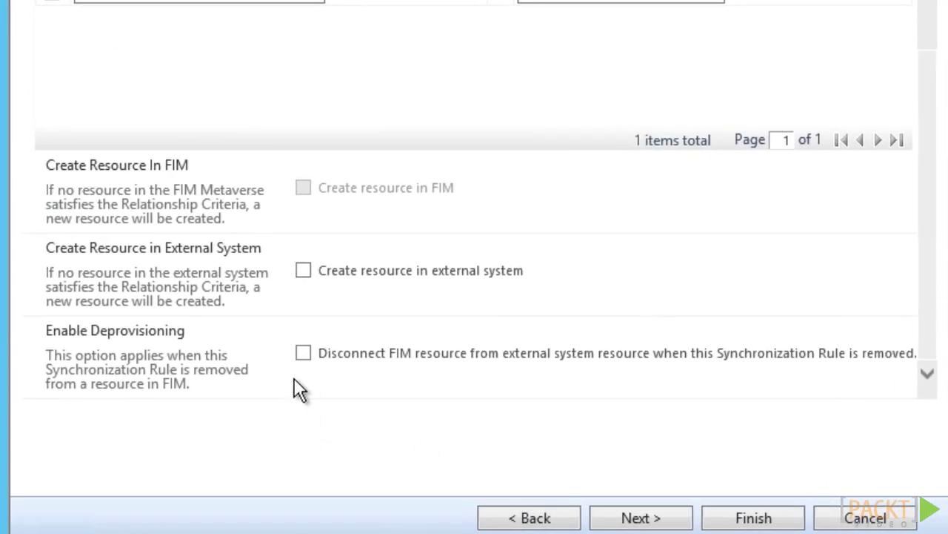
click(304, 353)
click(862, 518)
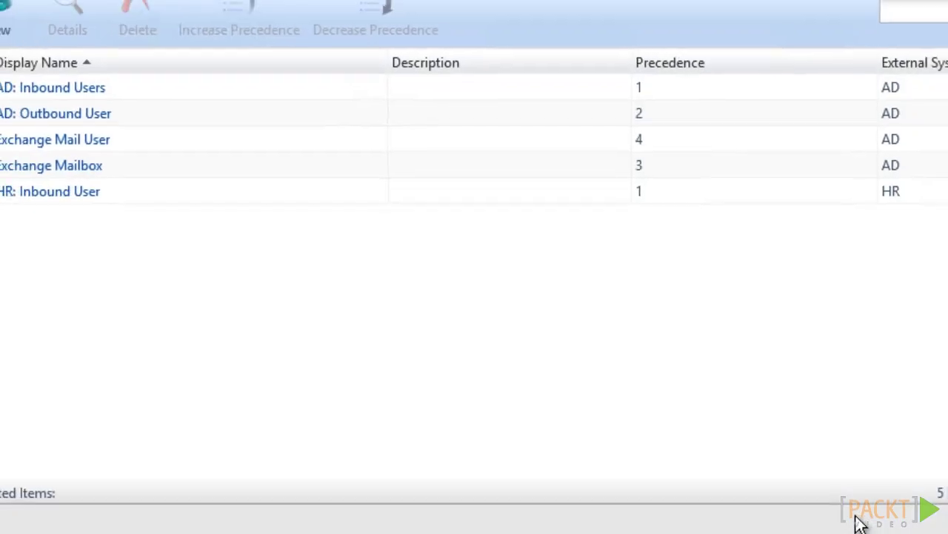